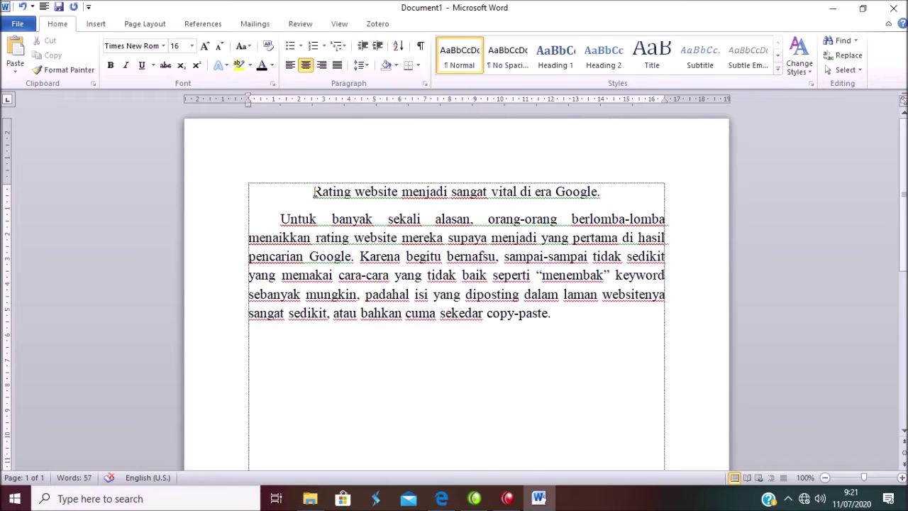
# Apply strikethrough to the title, then remove it again.
pyautogui.moveTo(314, 192); pyautogui.dragTo(603, 195)
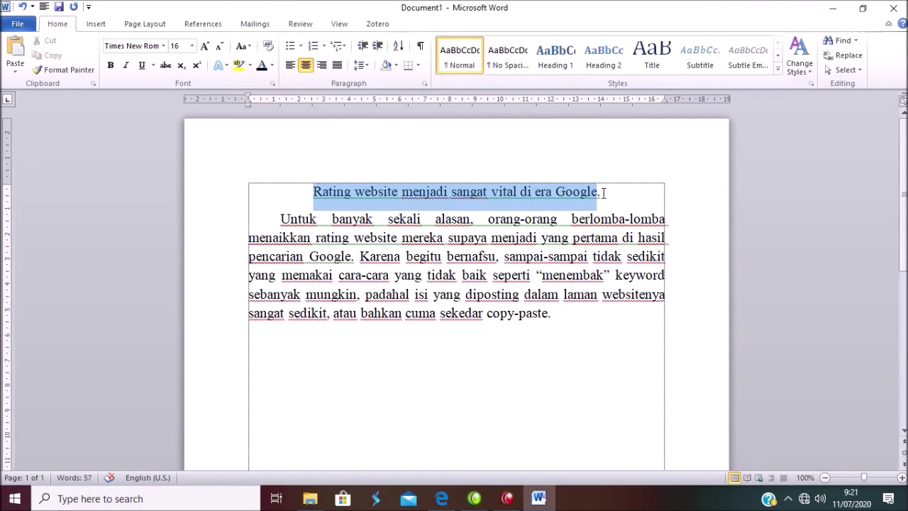
pyautogui.moveTo(603, 195); pyautogui.dragTo(607, 197)
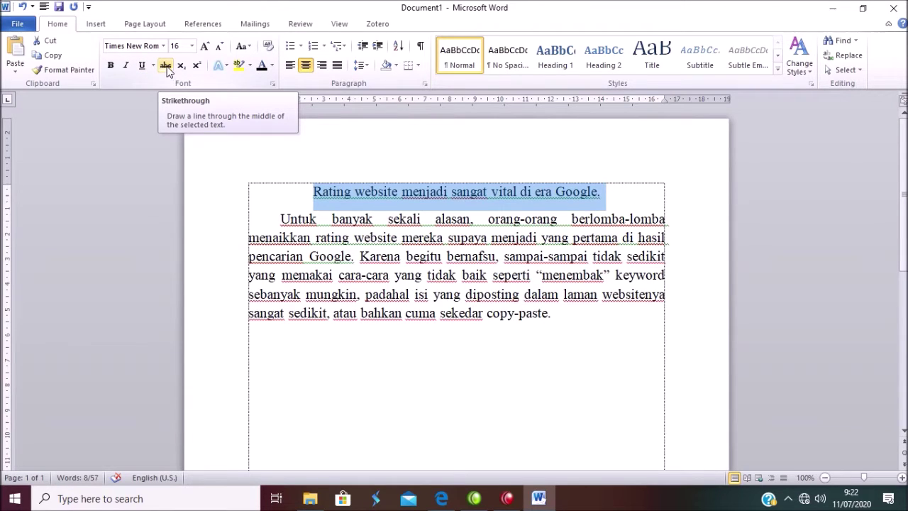
pyautogui.click(167, 69)
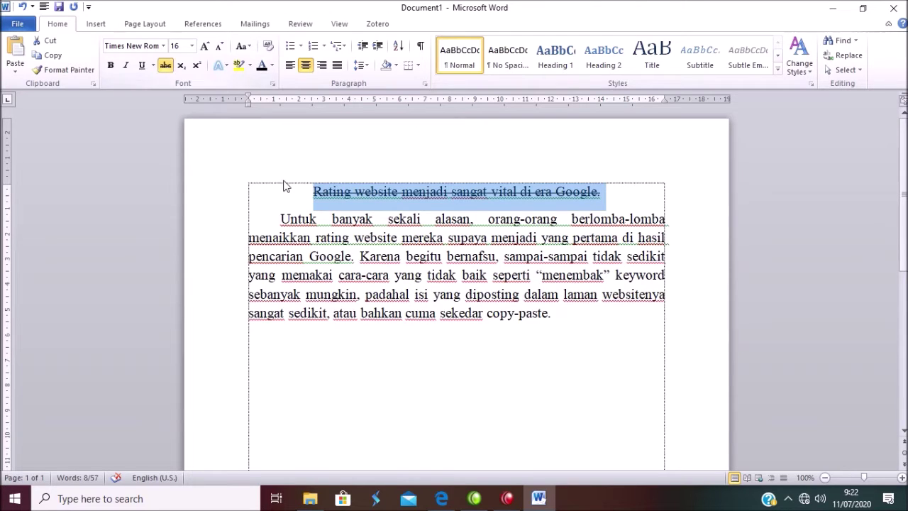
pyautogui.click(314, 192)
pyautogui.moveTo(313, 192); pyautogui.dragTo(601, 196)
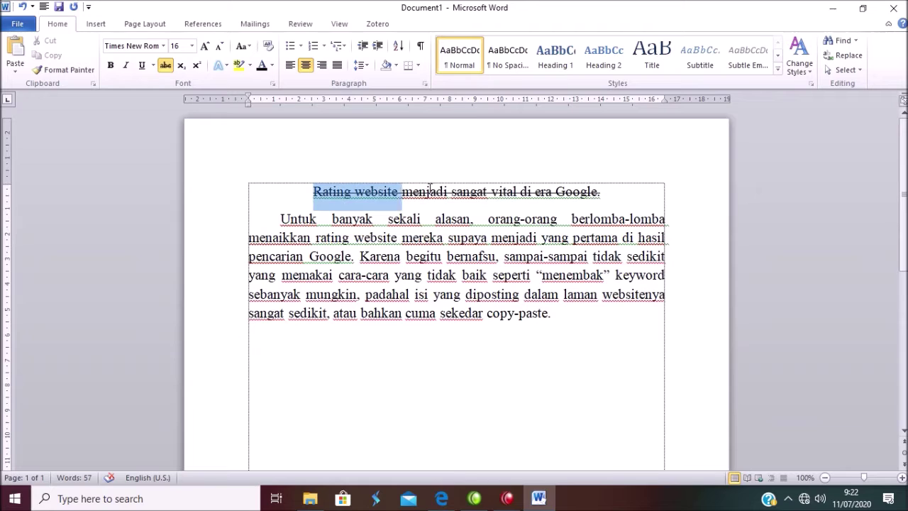
pyautogui.moveTo(602, 196); pyautogui.dragTo(605, 196)
pyautogui.click(166, 65)
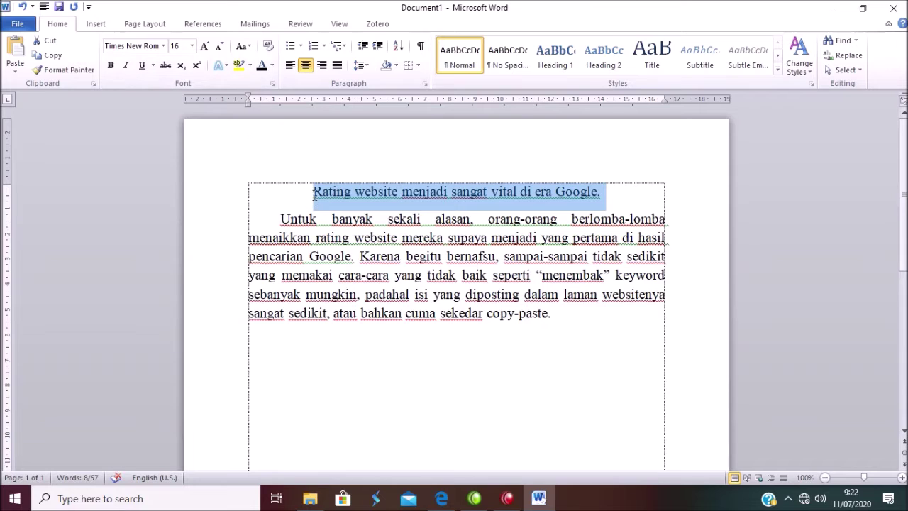
pyautogui.click(313, 195)
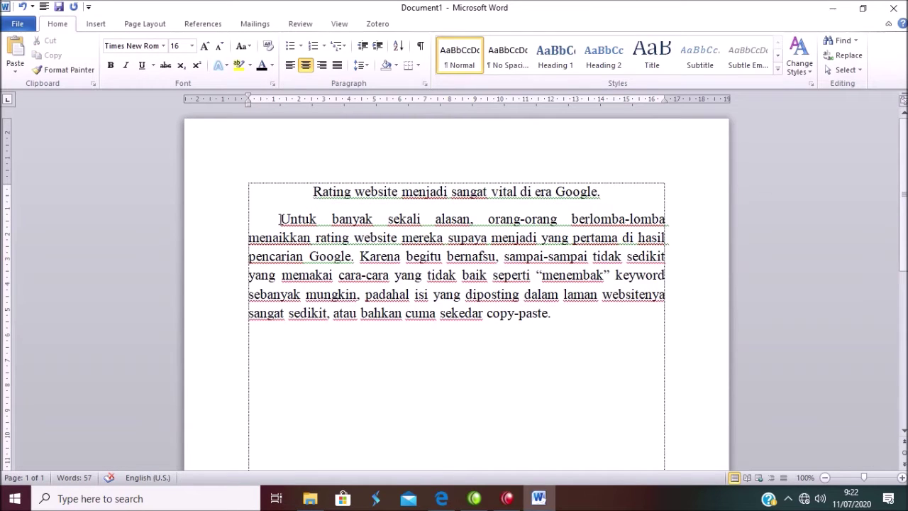
# Give the paragraph's first sentence double strikethrough in the Font dialog, then remove it.
pyautogui.moveTo(280, 219); pyautogui.dragTo(359, 258)
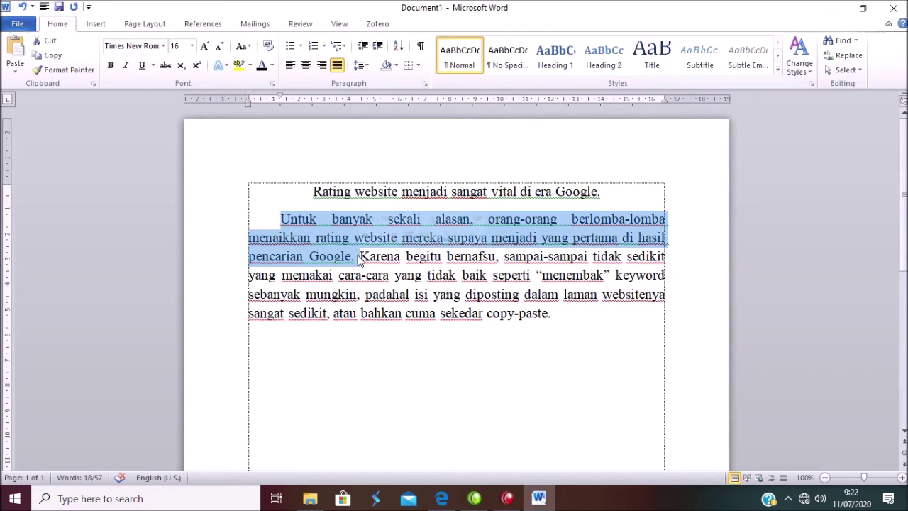
pyautogui.click(273, 84)
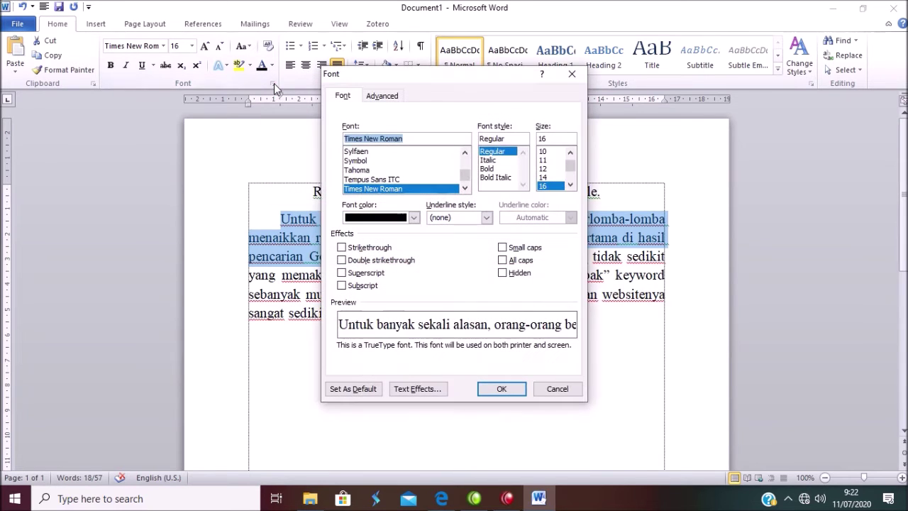
pyautogui.click(355, 262)
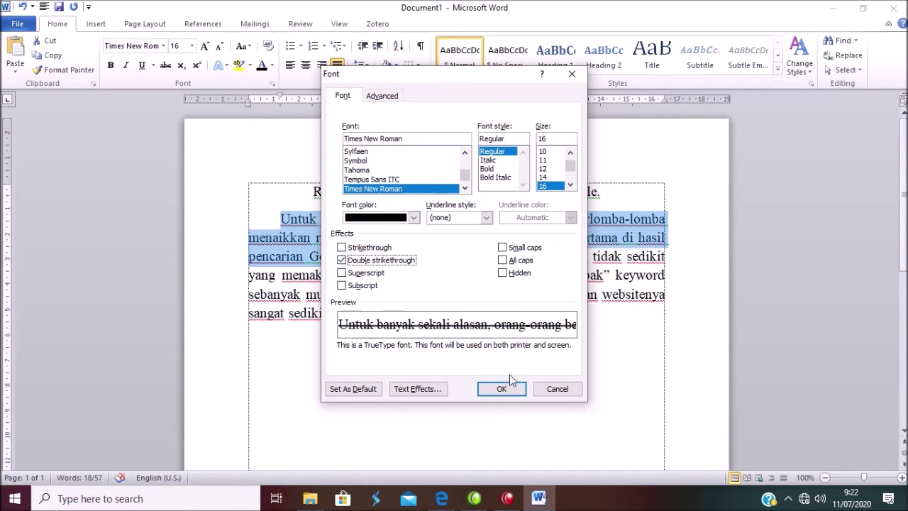
pyautogui.click(503, 390)
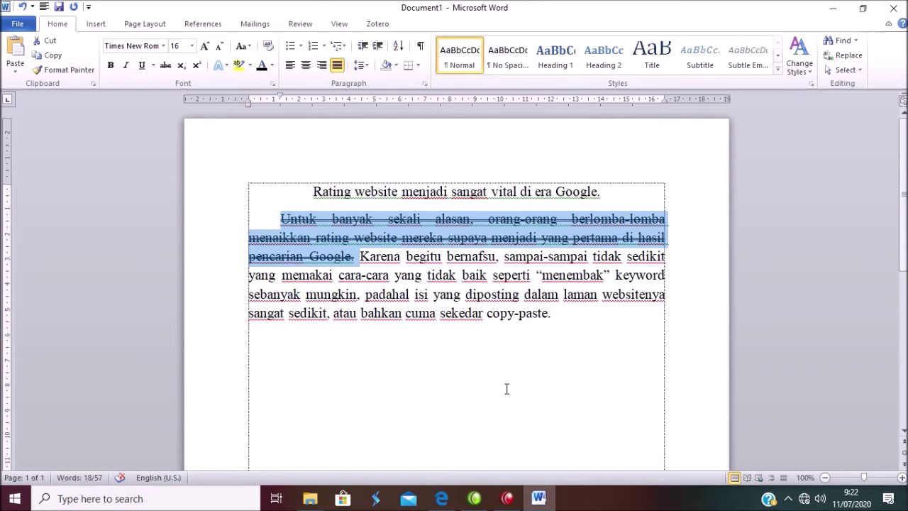
pyautogui.click(354, 257)
pyautogui.moveTo(281, 219); pyautogui.dragTo(354, 256)
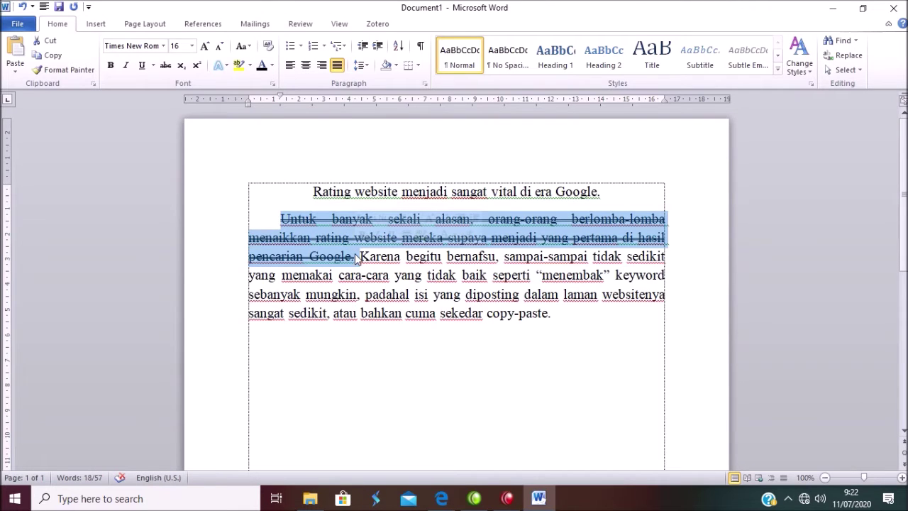
pyautogui.click(273, 84)
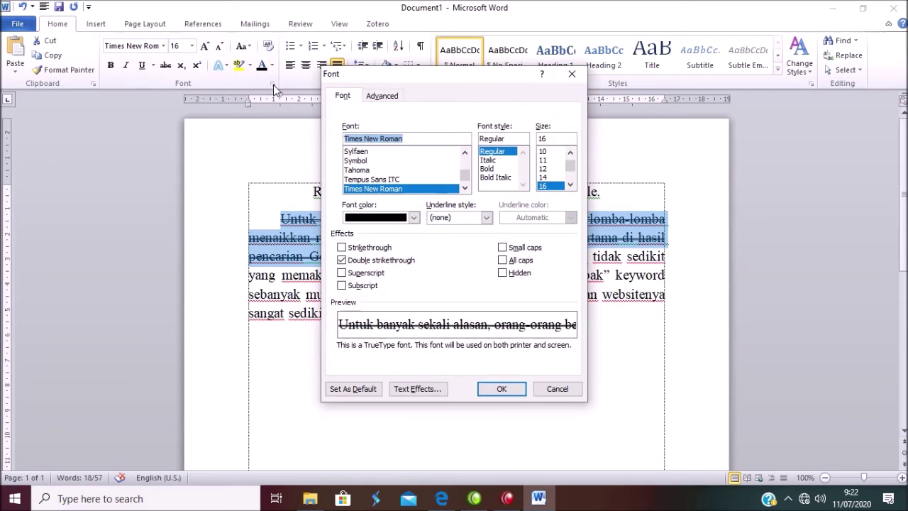
pyautogui.click(342, 260)
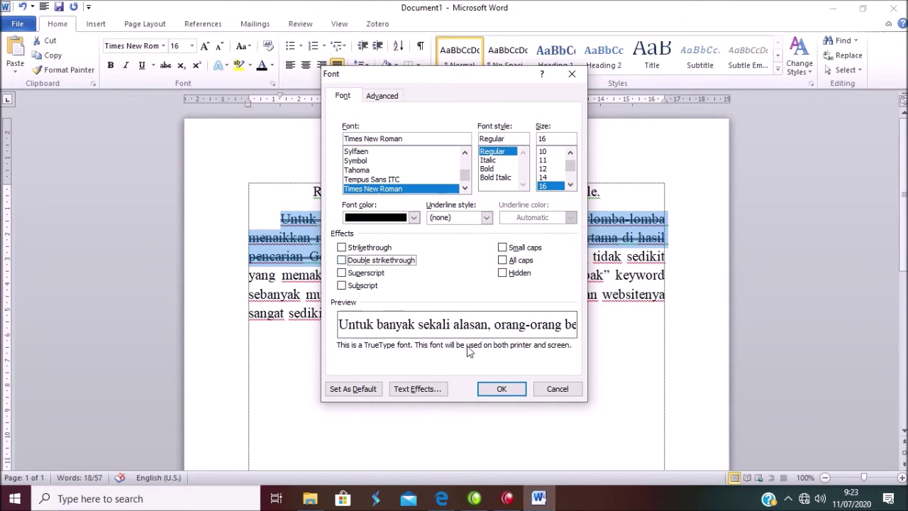
pyautogui.click(515, 391)
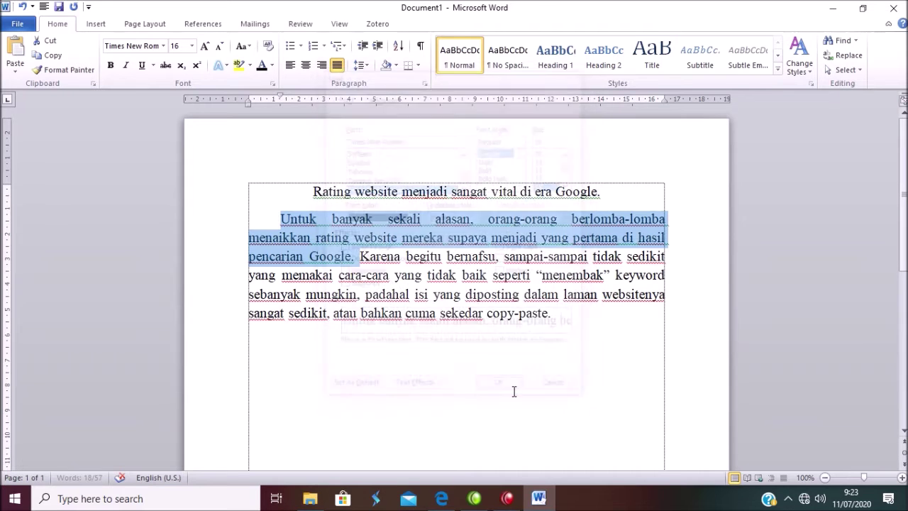
pyautogui.click(536, 297)
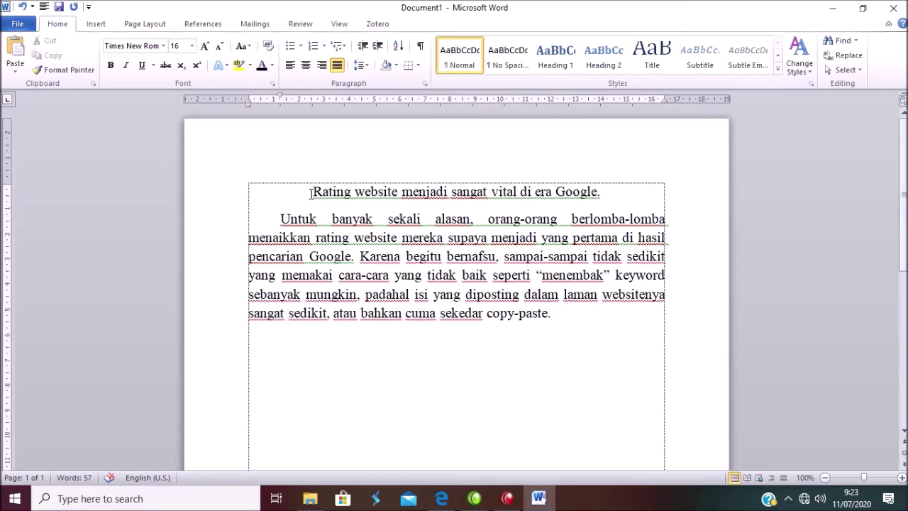
# Make the title line bold.
pyautogui.moveTo(314, 191); pyautogui.dragTo(604, 192)
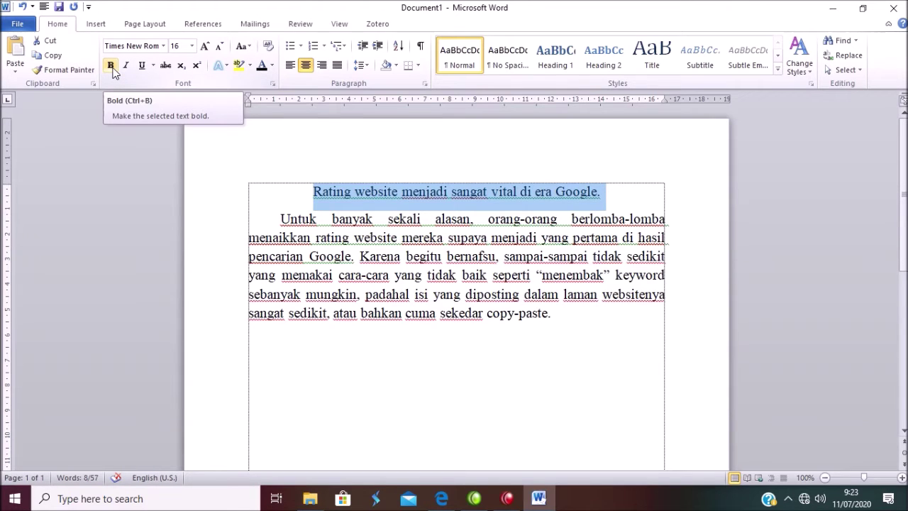
pyautogui.click(111, 67)
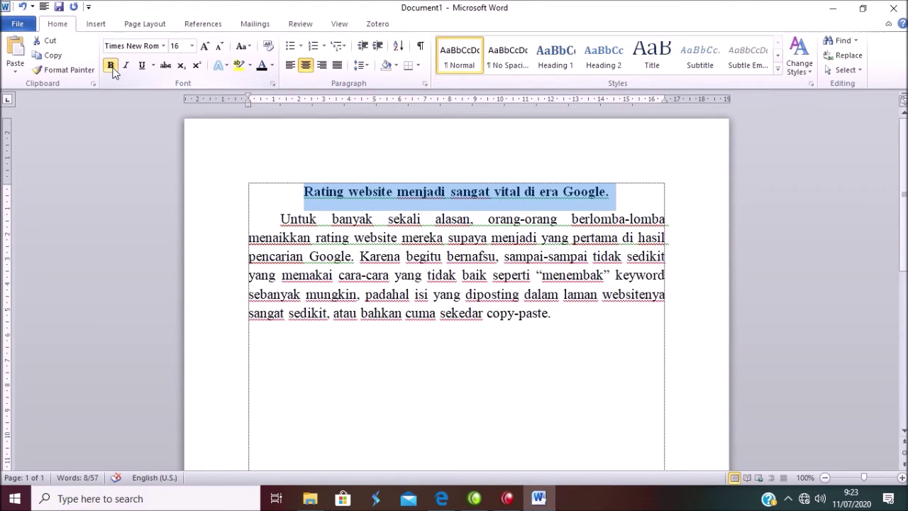
pyautogui.click(299, 199)
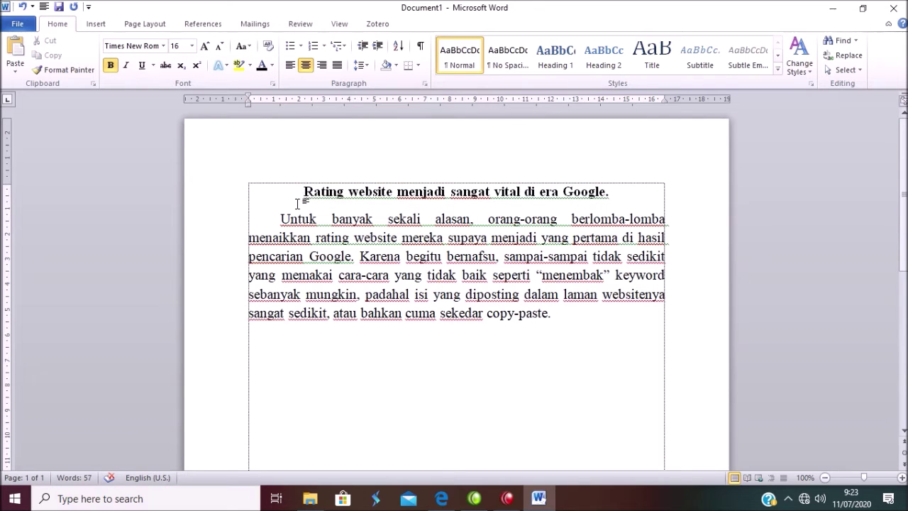
# Italicize the opening words 'Untuk banyak sekali alasan,'.
pyautogui.moveTo(281, 219); pyautogui.dragTo(462, 220)
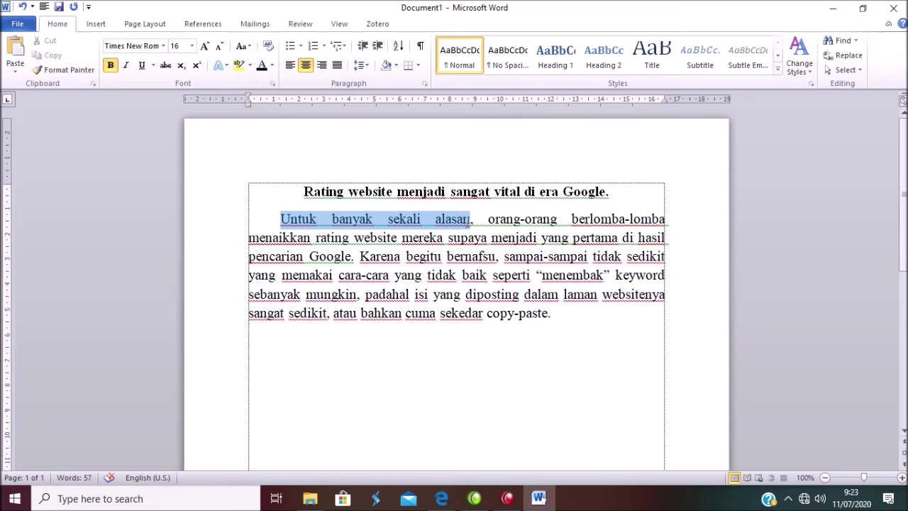
pyautogui.moveTo(462, 220); pyautogui.dragTo(474, 220)
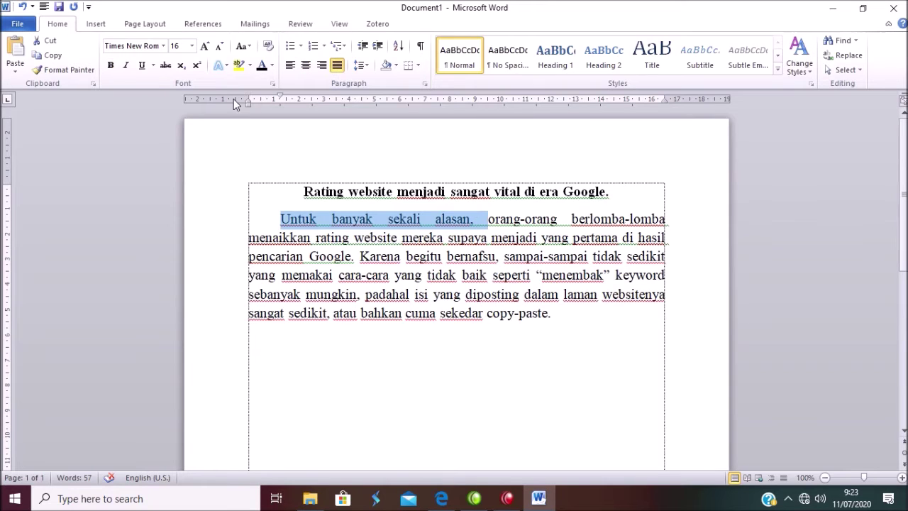
pyautogui.click(126, 67)
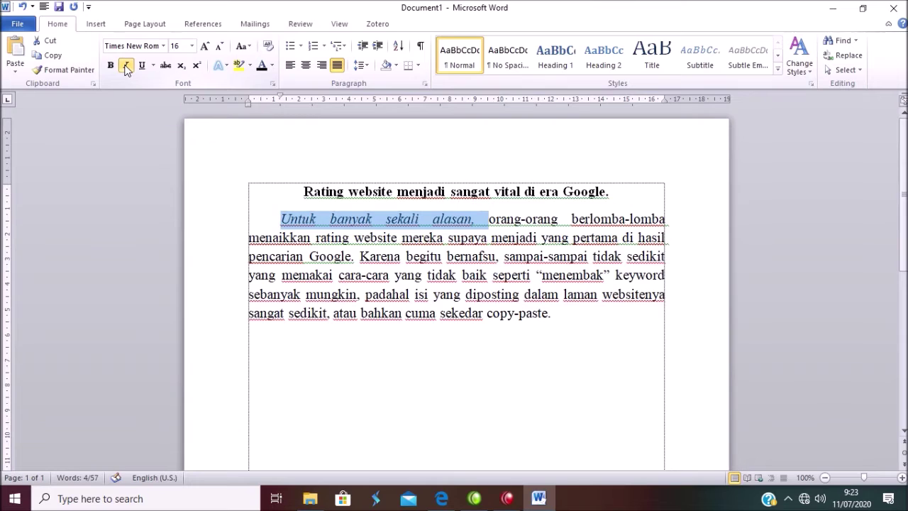
pyautogui.click(451, 235)
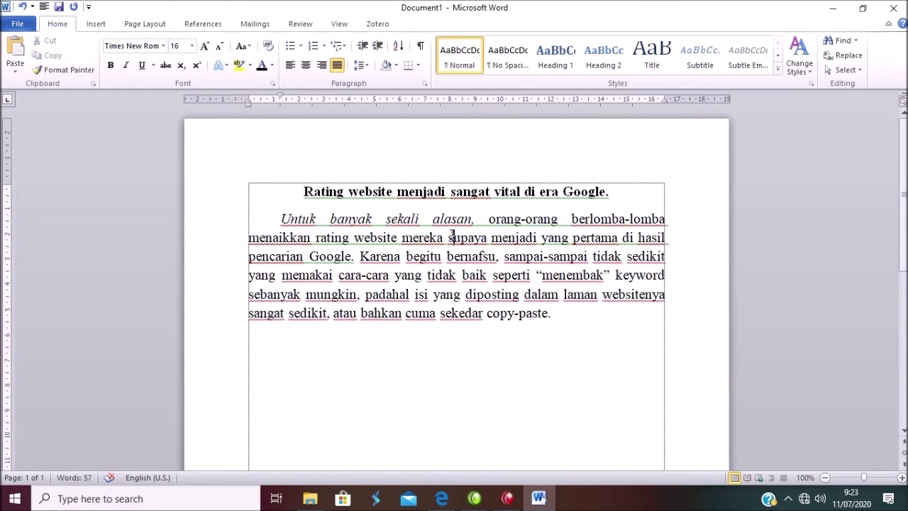
# Underline the entire bold title line, then reselect it.
pyautogui.click(304, 191)
pyautogui.moveTo(304, 191); pyautogui.dragTo(612, 193)
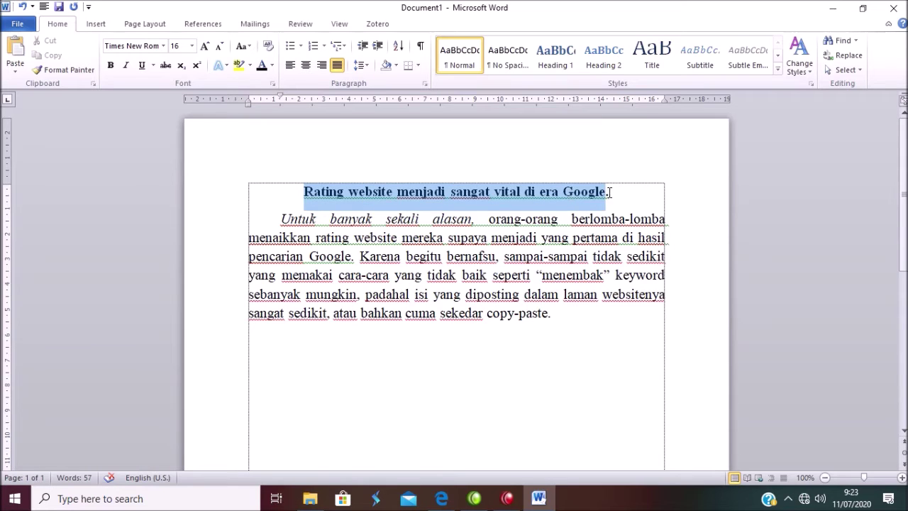
pyautogui.click(142, 68)
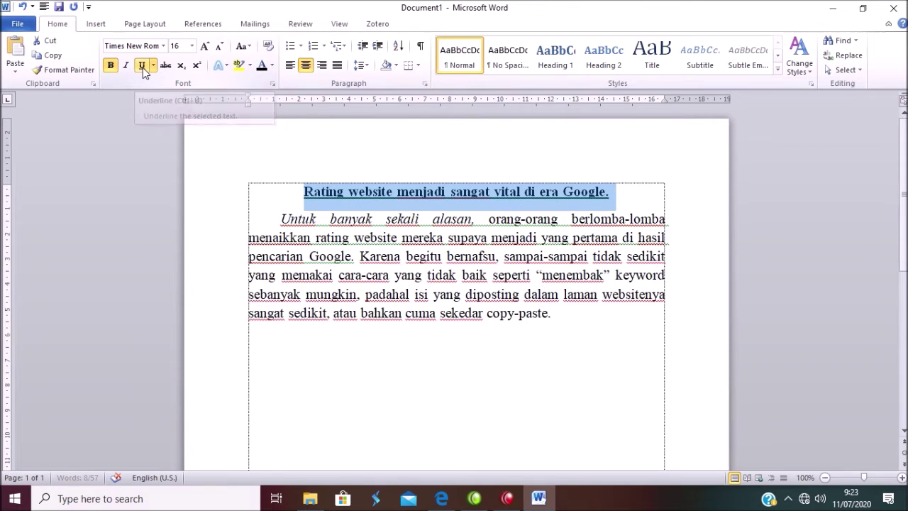
pyautogui.click(353, 203)
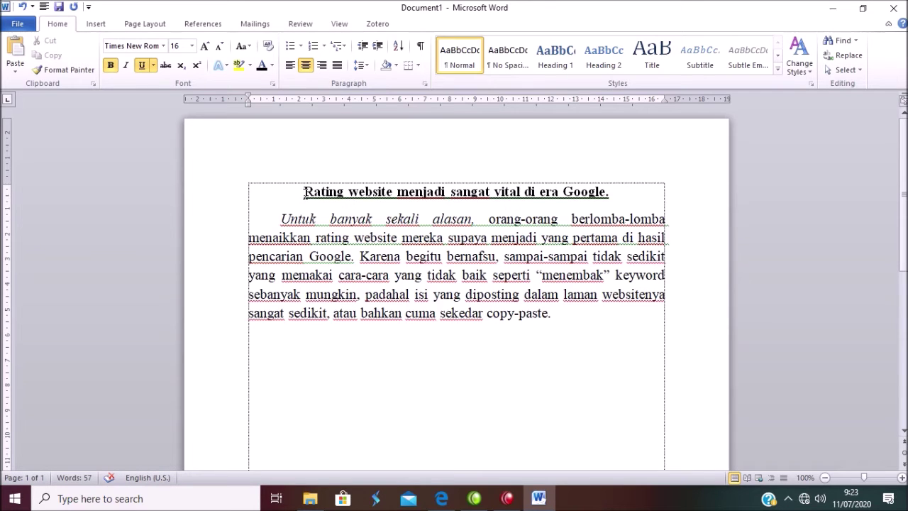
pyautogui.moveTo(305, 192); pyautogui.dragTo(613, 193)
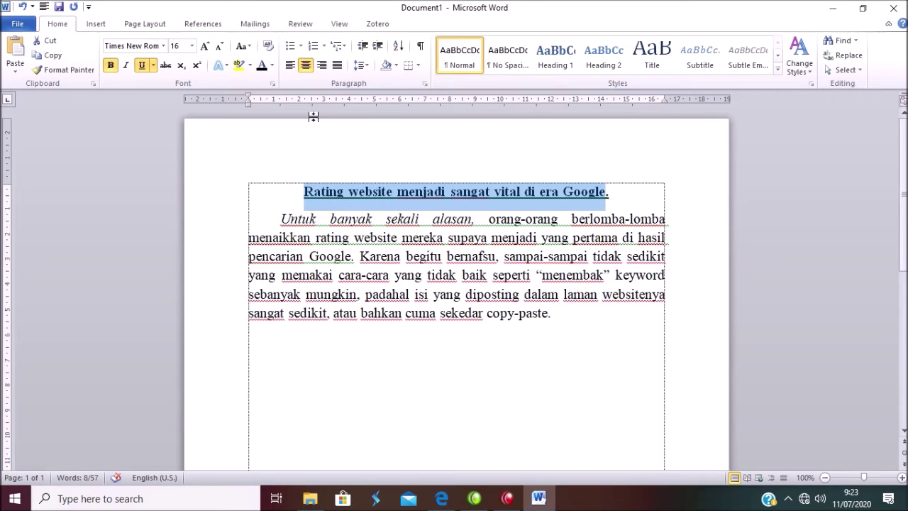
# Color the selected title Red from the Standard Colors palette.
pyautogui.click(272, 66)
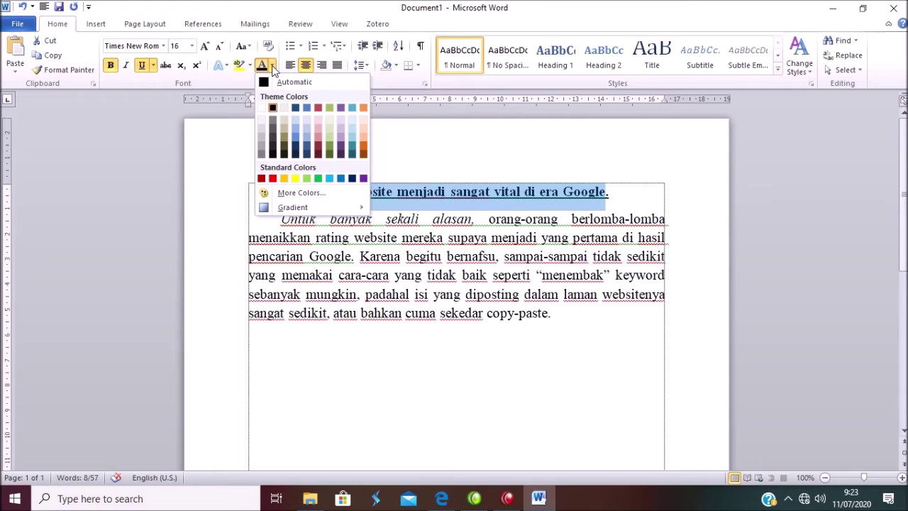
pyautogui.click(272, 178)
pyautogui.click(282, 218)
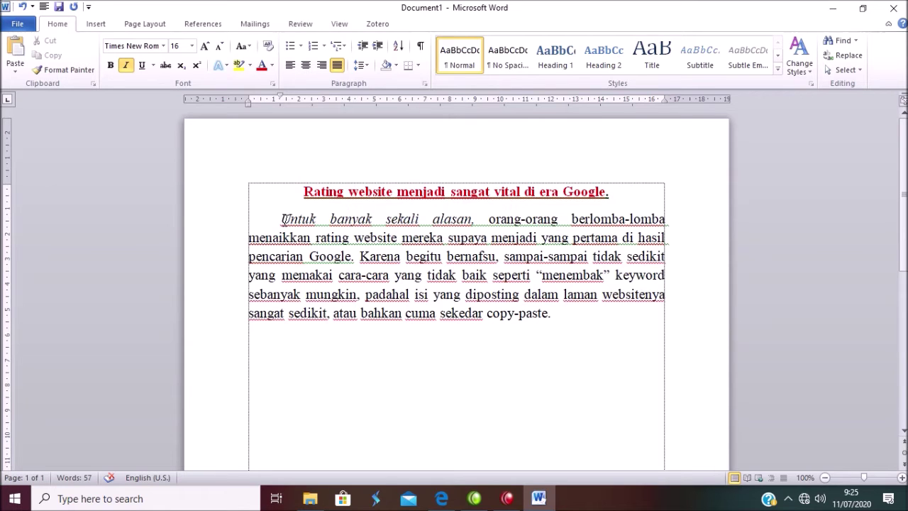
# Change the whole body paragraph's font to Arial Black.
pyautogui.moveTo(282, 218); pyautogui.dragTo(556, 316)
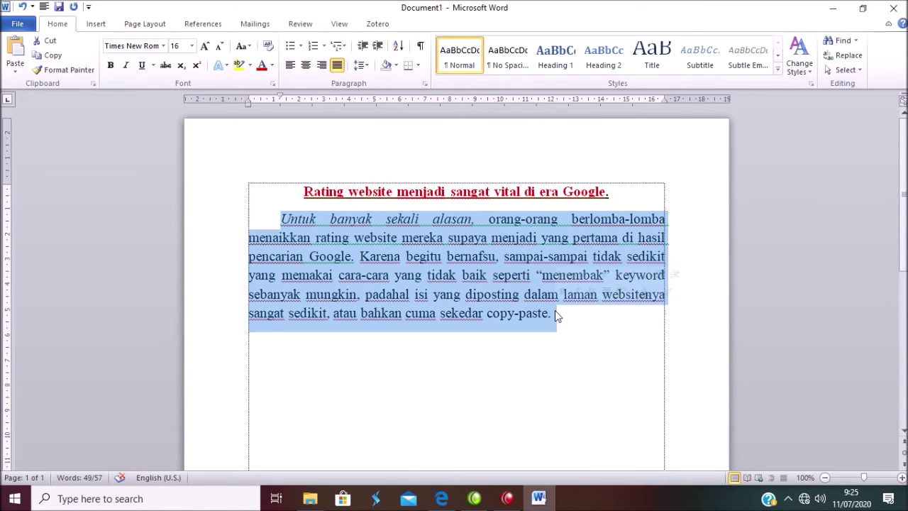
pyautogui.click(163, 46)
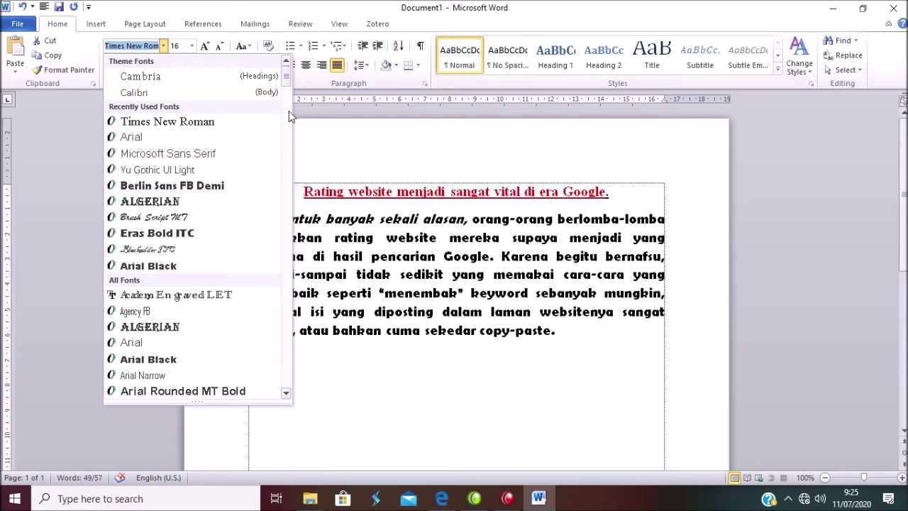
pyautogui.scroll(-4, 287, 92)
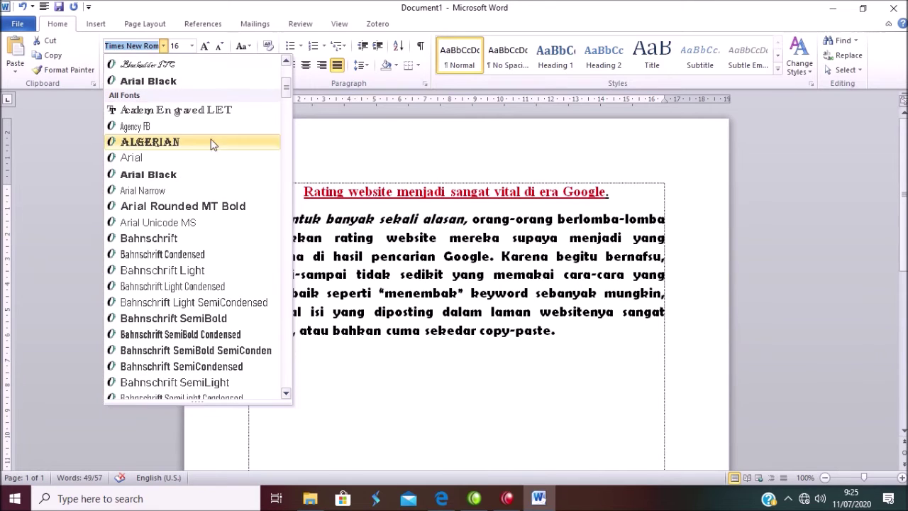
pyautogui.click(188, 176)
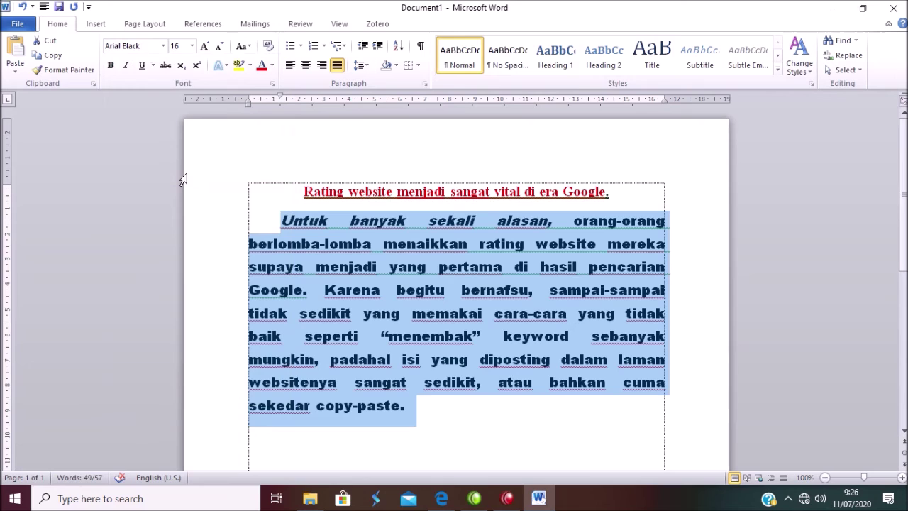
pyautogui.click(283, 223)
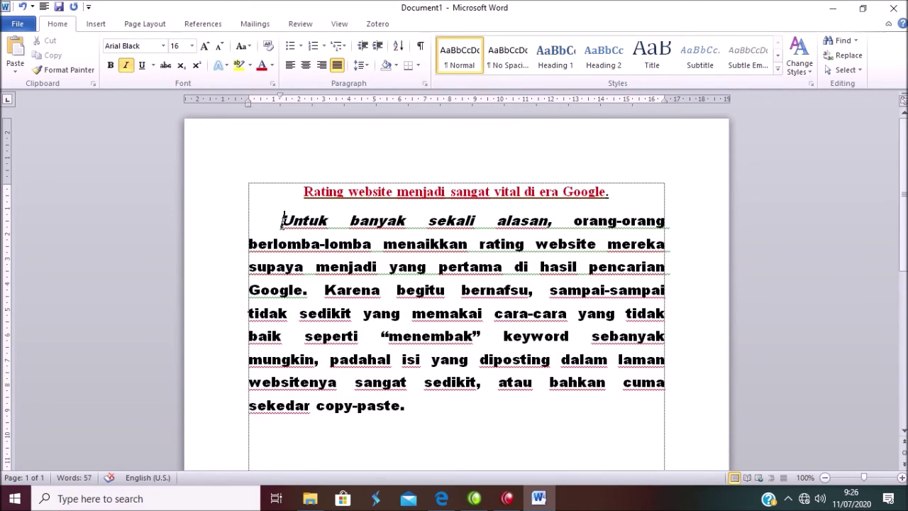
pyautogui.moveTo(303, 192); pyautogui.dragTo(617, 193)
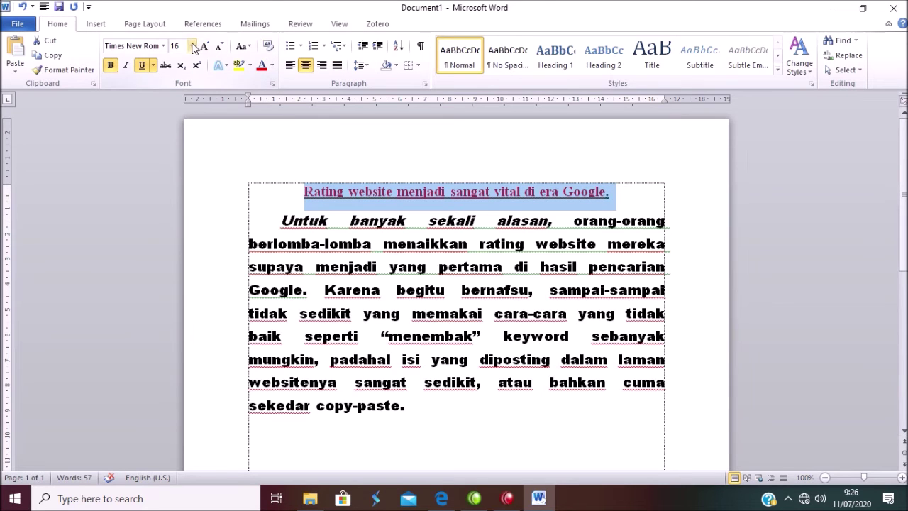
# Set the title's font size to 28 so it wraps onto two lines.
pyautogui.click(191, 46)
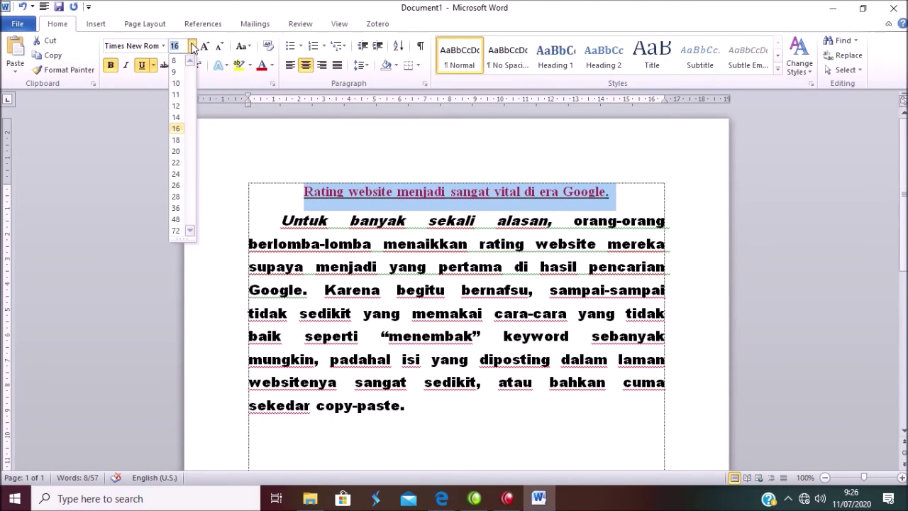
pyautogui.click(177, 197)
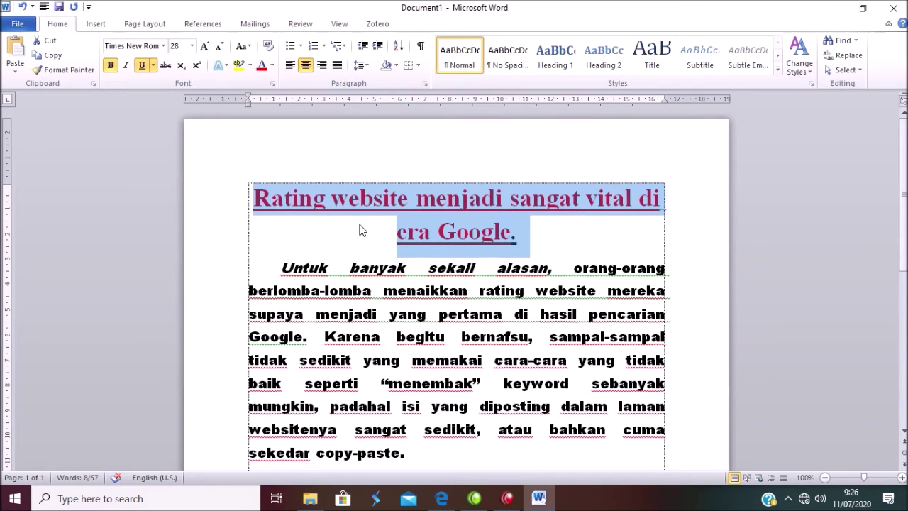
pyautogui.click(360, 224)
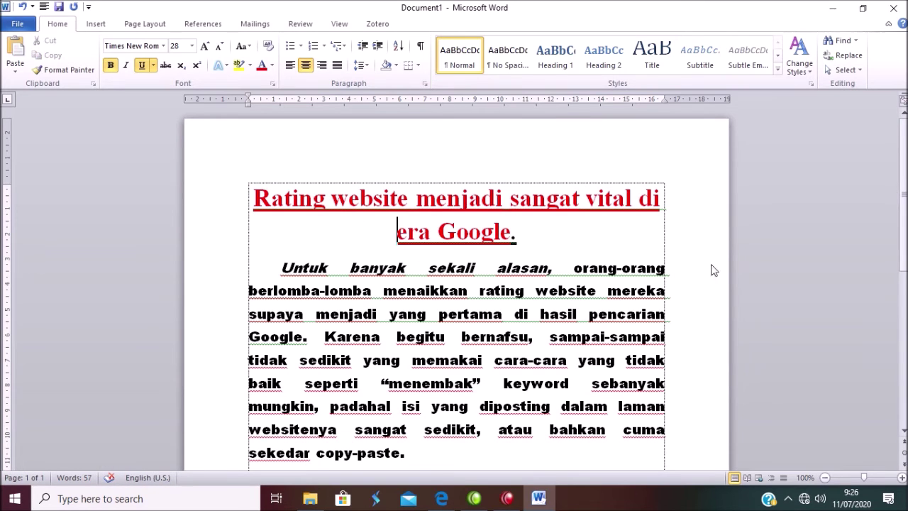
pyautogui.scroll(-1, 902, 213)
pyautogui.scroll(-1, 881, 241)
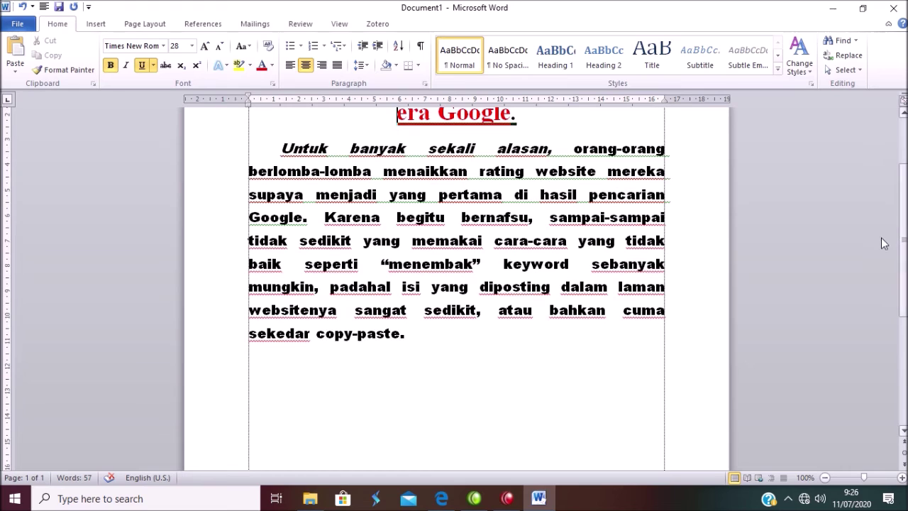
# Start a new line below the paragraph and type X2.
pyautogui.click(428, 336)
pyautogui.press('Return')
pyautogui.write('X')
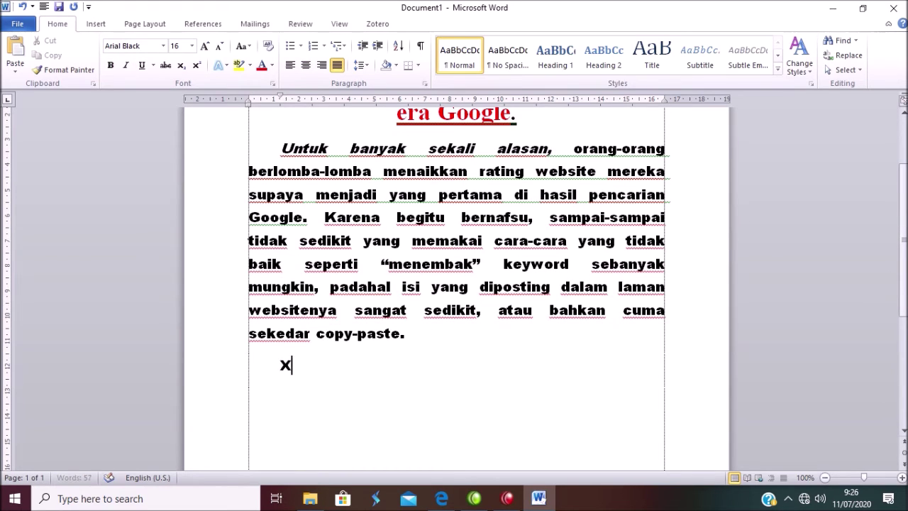
pyautogui.write('2')
# Make the 2 superscript, then switch it back to normal size.
pyautogui.moveTo(300, 364); pyautogui.dragTo(291, 365)
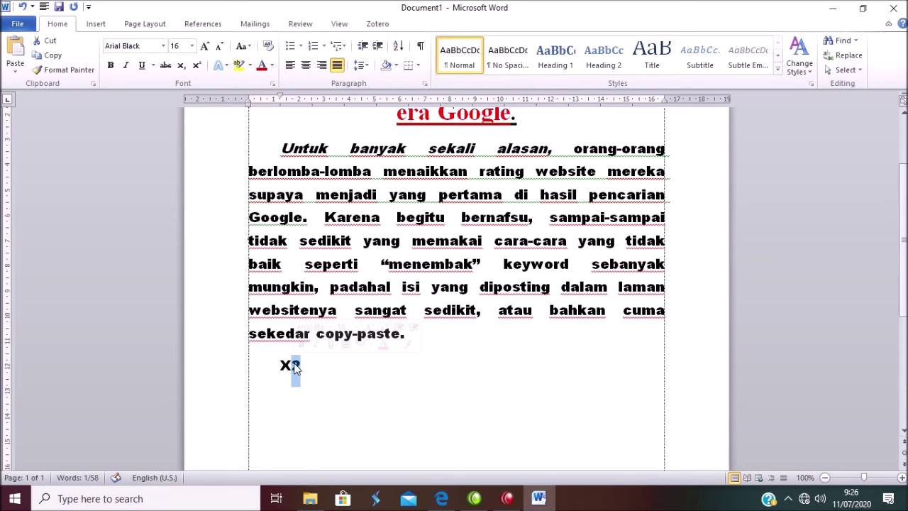
pyautogui.click(196, 65)
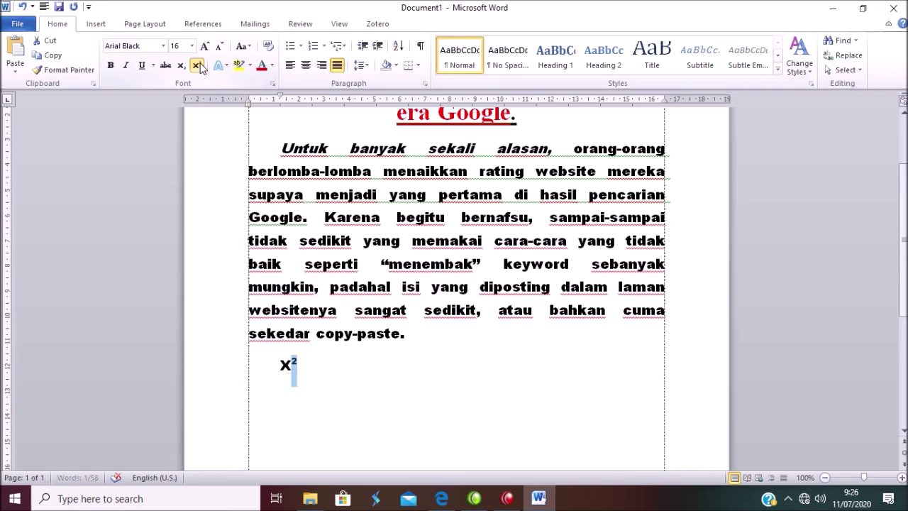
pyautogui.click(358, 372)
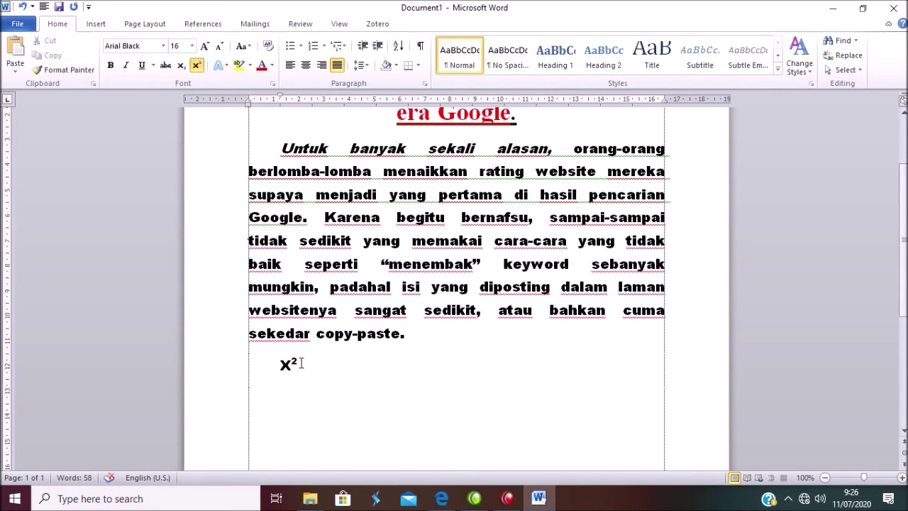
pyautogui.moveTo(299, 363); pyautogui.dragTo(292, 365)
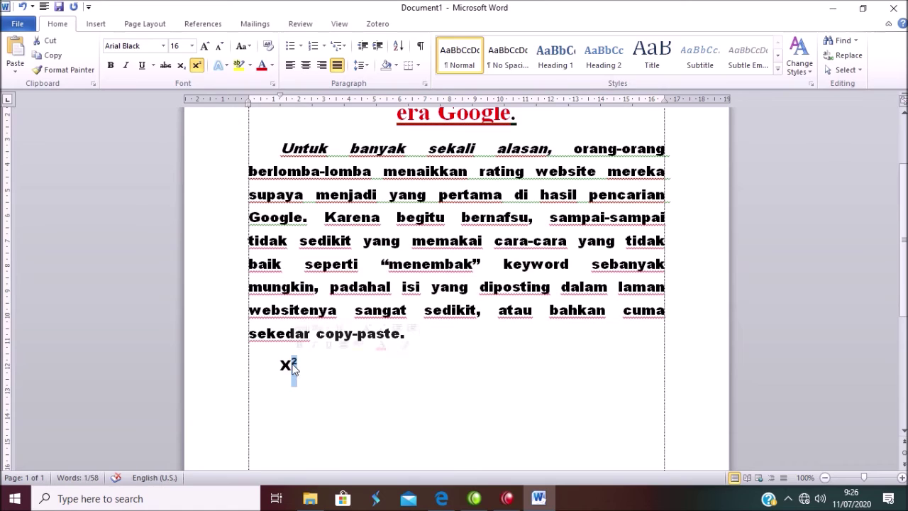
pyautogui.click(197, 67)
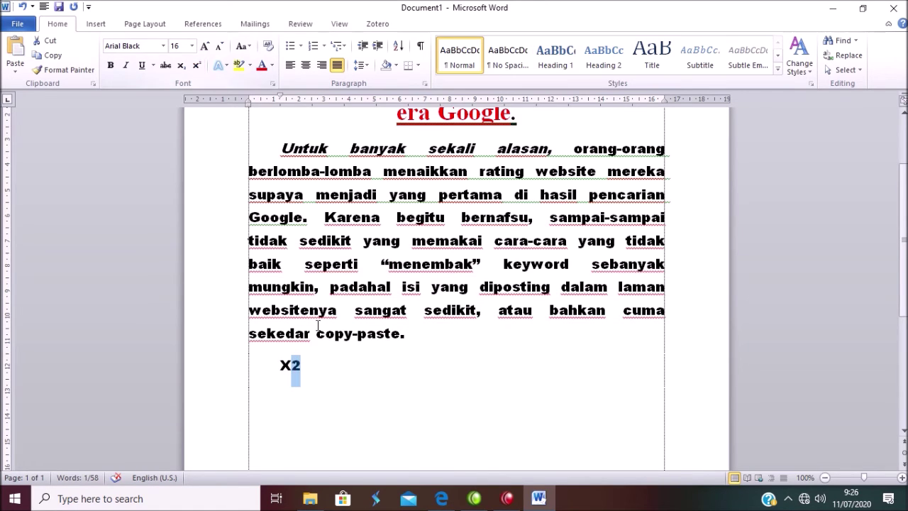
pyautogui.click(314, 362)
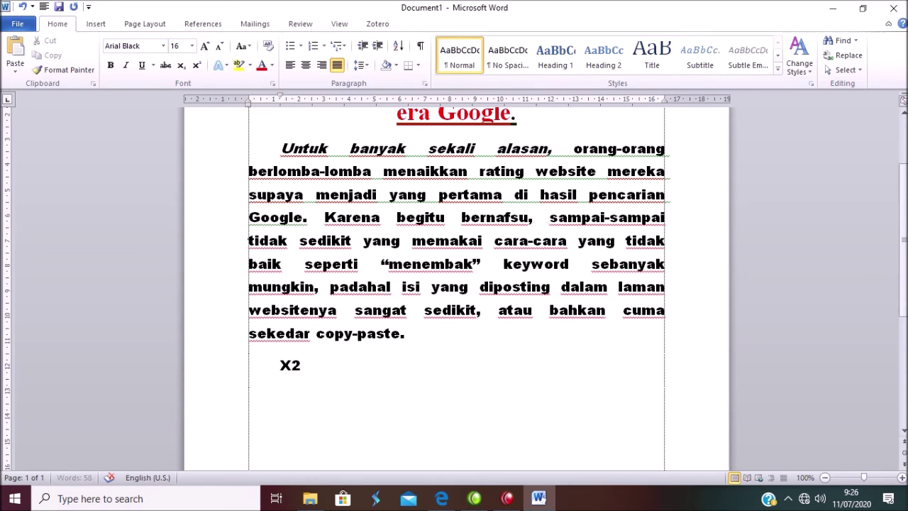
pyautogui.write('x3')
# Add X3 after X2, erasing the mistyped characters.
pyautogui.press('BackSpace')
pyautogui.press('BackSpace')
pyautogui.write('x')
pyautogui.press('BackSpace')
pyautogui.write('X')
pyautogui.write('3')
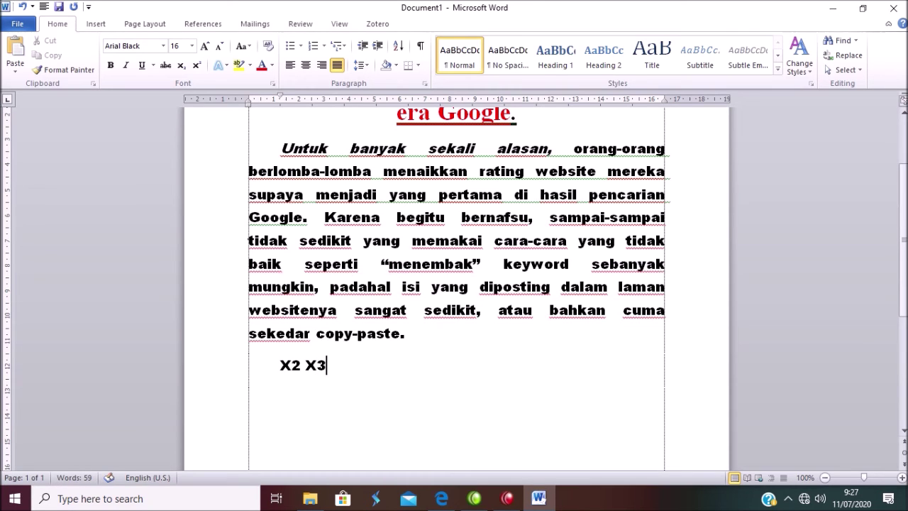
# Make the 3 subscript, then return it to normal size.
pyautogui.hotkey('shift', 'Left')
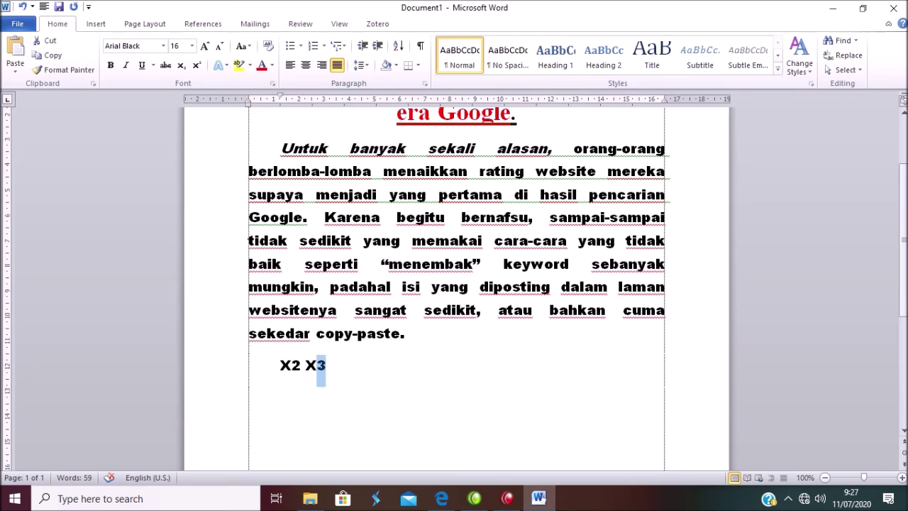
pyautogui.click(181, 65)
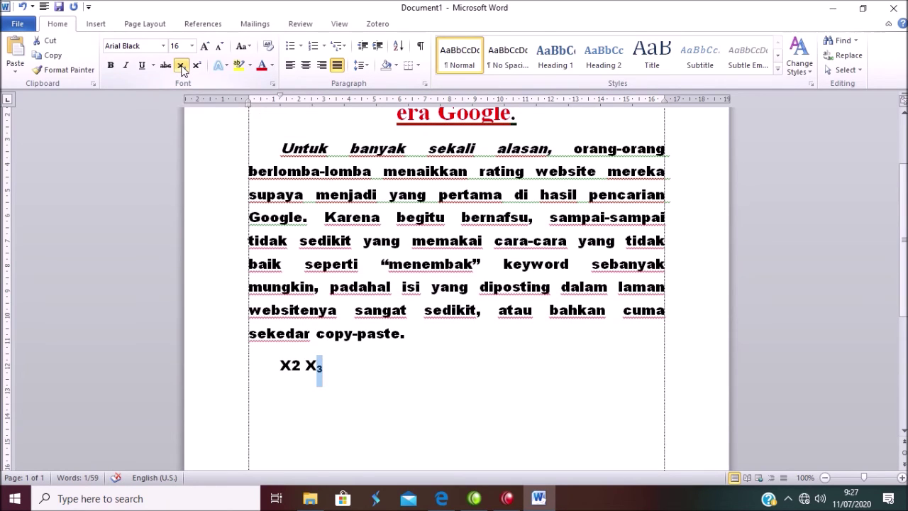
pyautogui.click(344, 359)
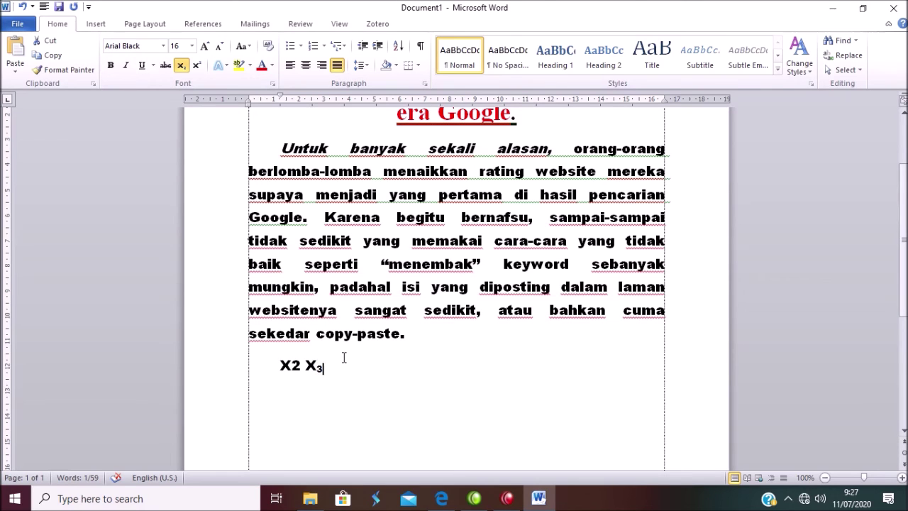
pyautogui.moveTo(323, 366); pyautogui.dragTo(316, 366)
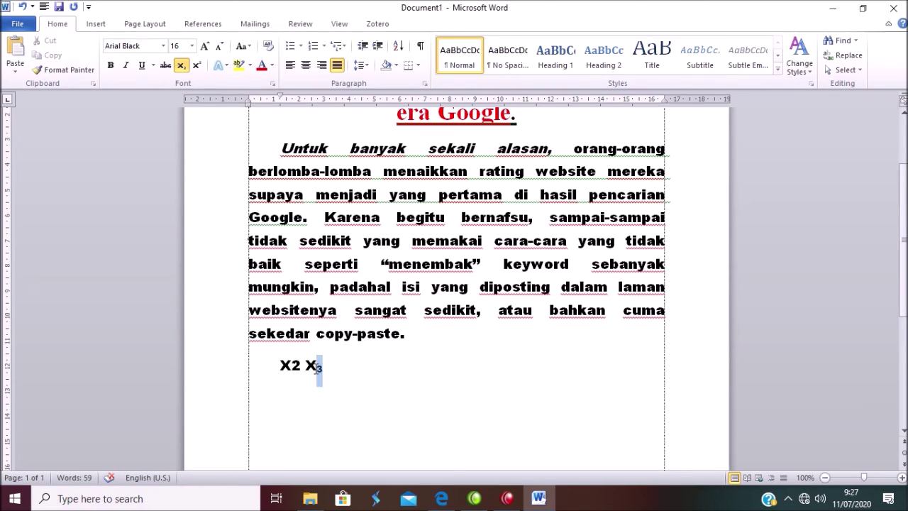
pyautogui.click(182, 67)
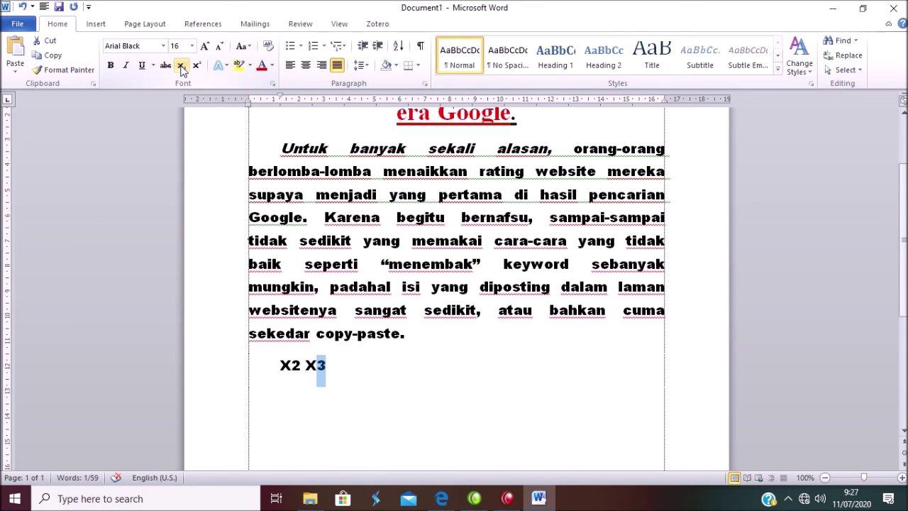
# Bring up Camtasia Recorder from the taskbar to stop the recording.
pyautogui.click(506, 498)
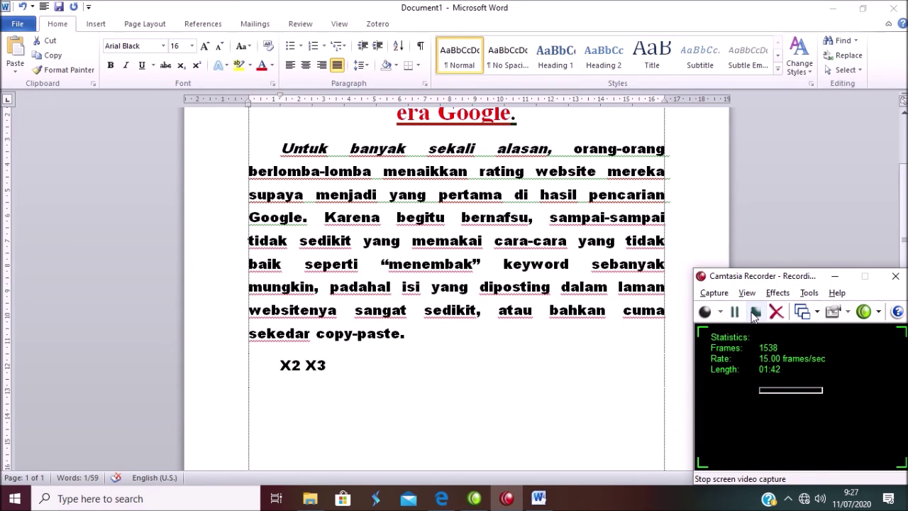